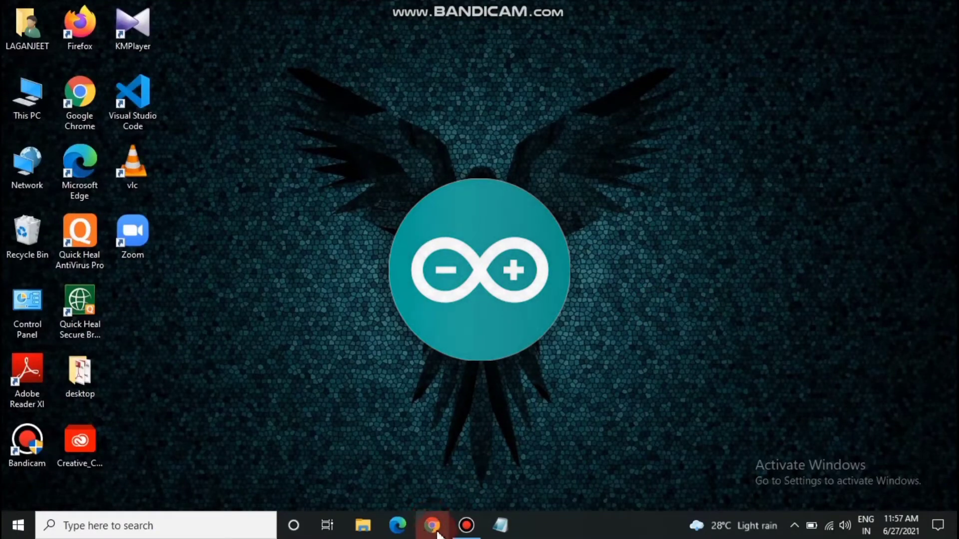
Search Google for 'arduino ide' from Chrome's address bar
{"action": "left_click", "coordinate": [443, 528]}
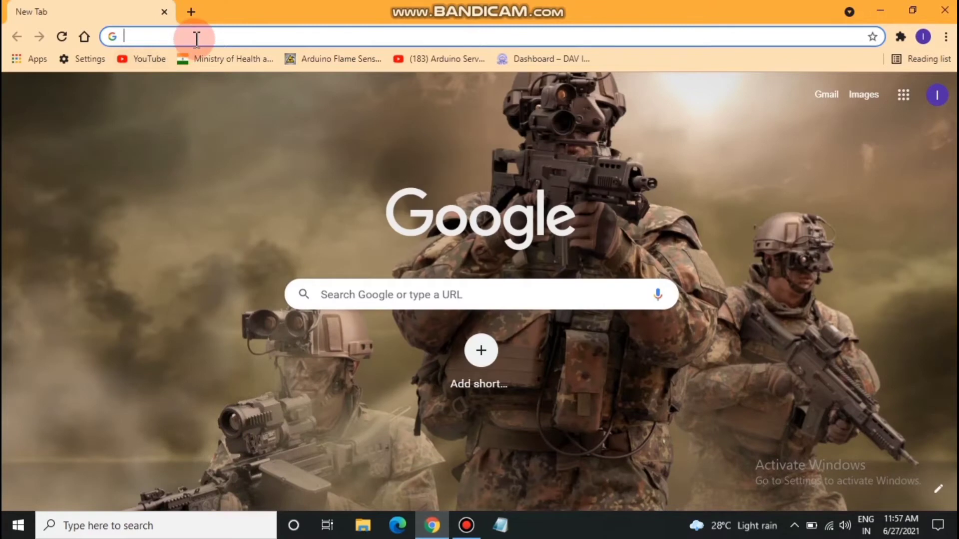
{"action": "left_click", "coordinate": [192, 37]}
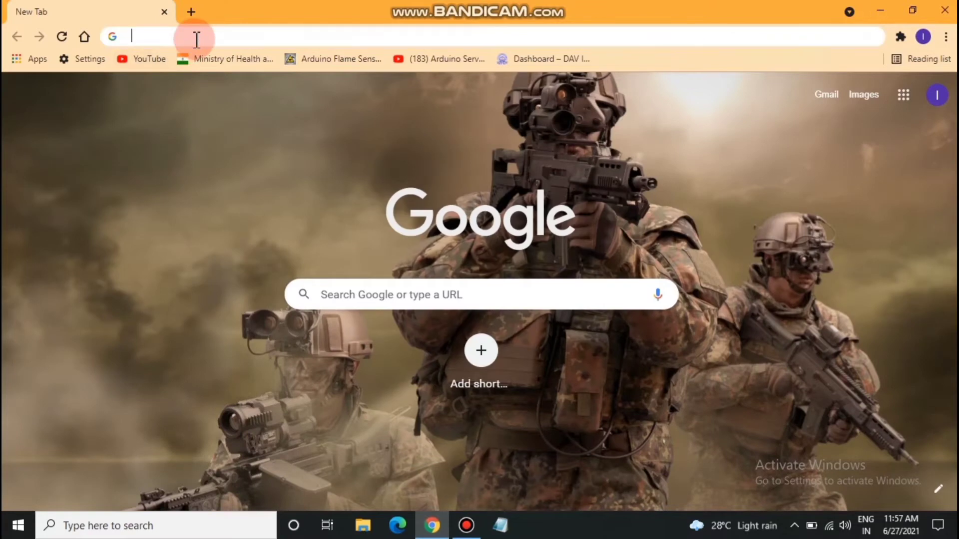
{"action": "type", "text": "a"}
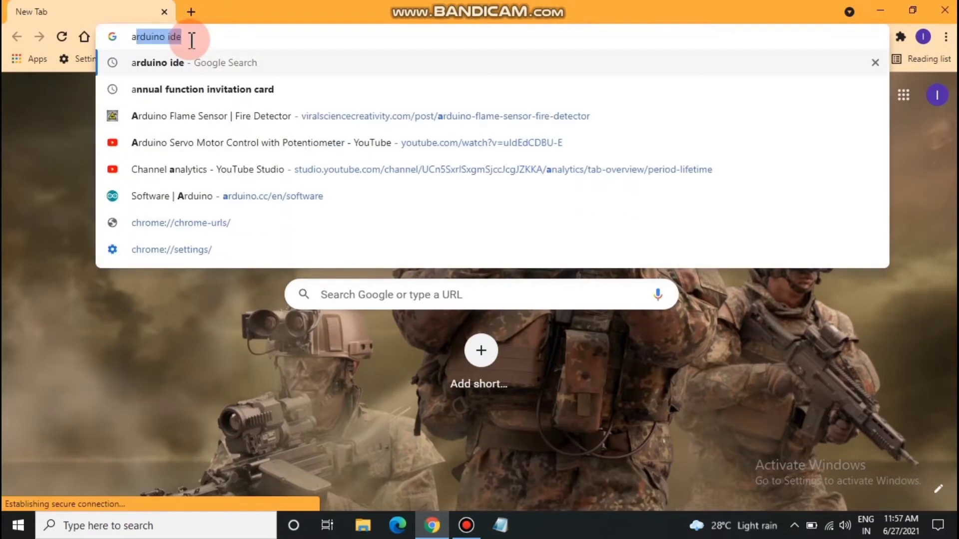
{"action": "type", "text": "rduino"}
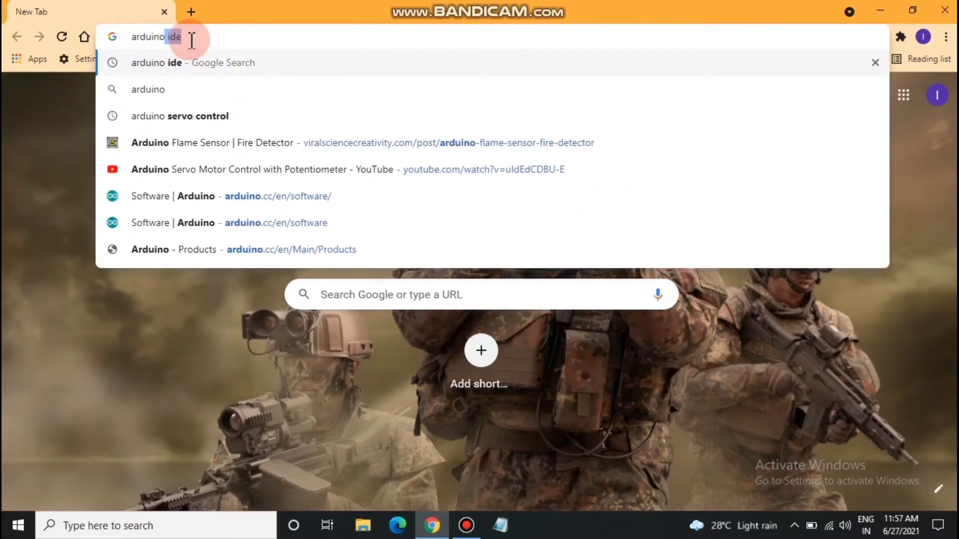
{"action": "type", "text": " ide"}
{"action": "key", "text": "Return"}
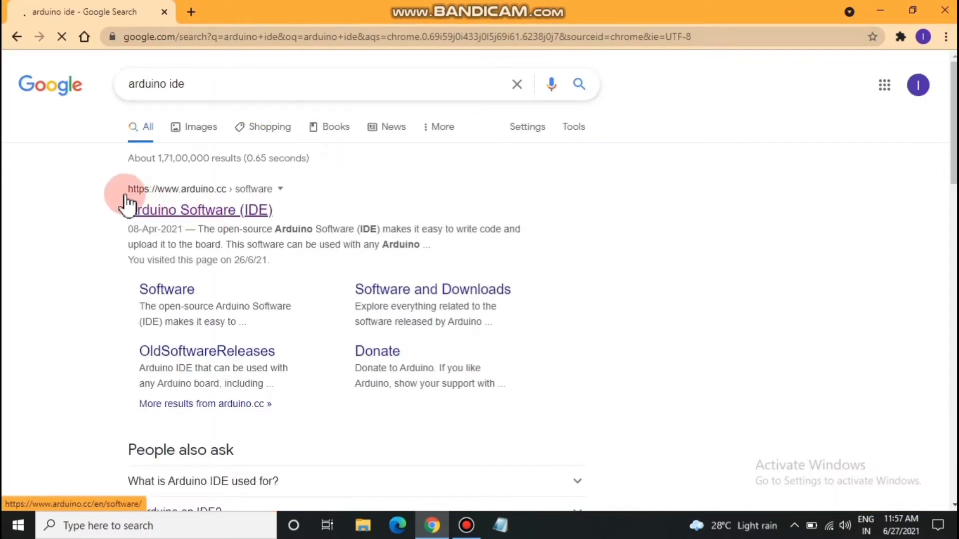
Open the Arduino Software (IDE) search result on arduino.cc
{"action": "left_click", "coordinate": [177, 214]}
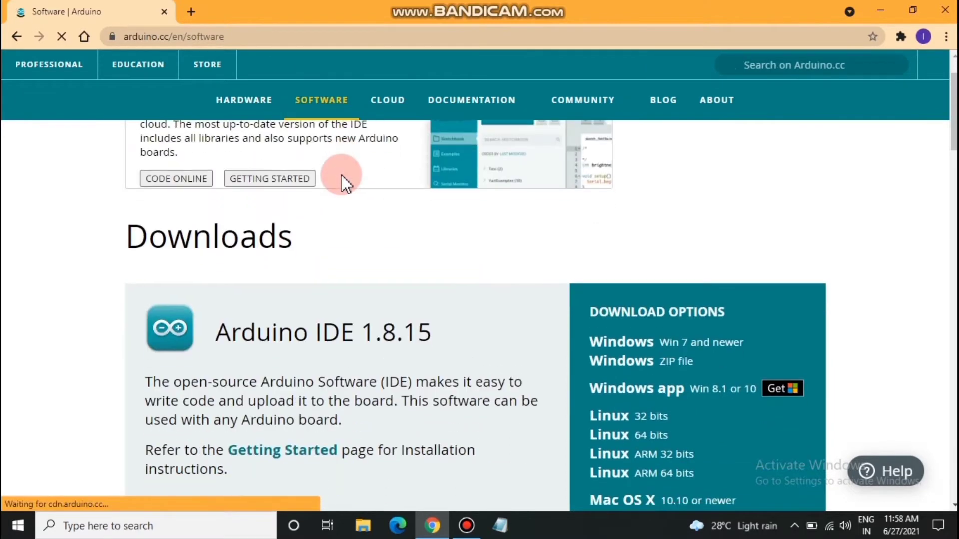
{"action": "scroll", "coordinate": [340, 178], "scroll_direction": "down", "scroll_amount": 3}
{"action": "scroll", "coordinate": [341, 176], "scroll_direction": "down", "scroll_amount": 5}
{"action": "scroll", "coordinate": [341, 176], "scroll_direction": "up", "scroll_amount": 6}
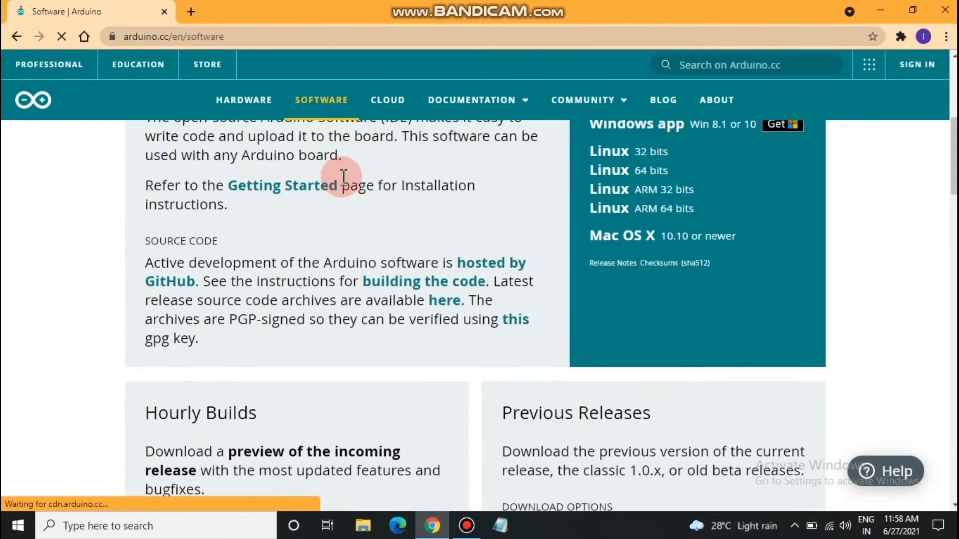
{"action": "scroll", "coordinate": [341, 178], "scroll_direction": "down", "scroll_amount": 1}
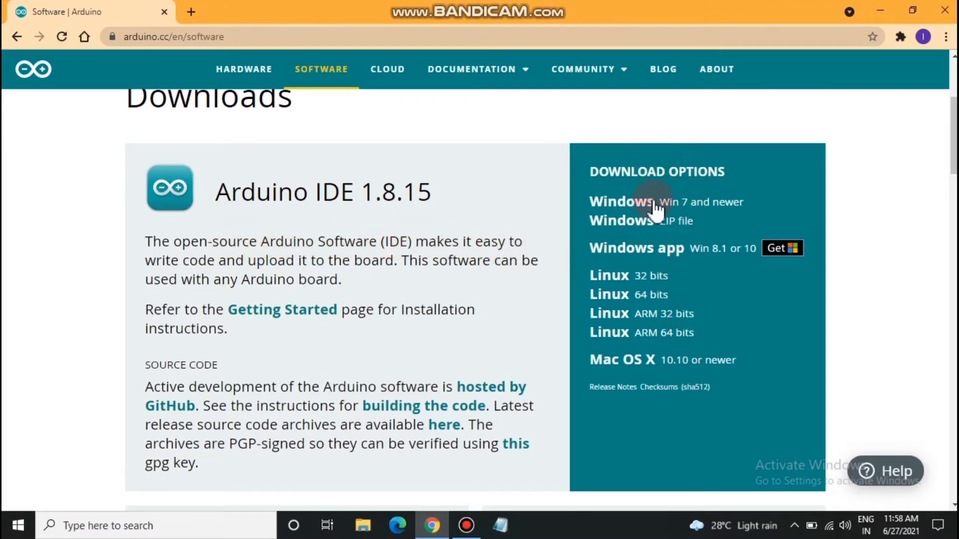
Choose the Windows ZIP file for IDE 1.8.15 and continue with JUST DOWNLOAD
{"action": "left_click", "coordinate": [684, 224]}
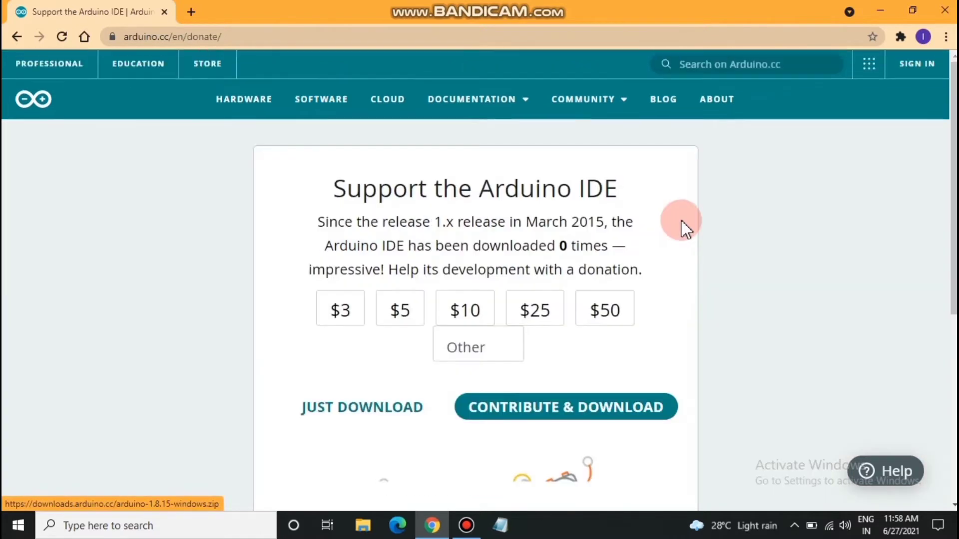
{"action": "scroll", "coordinate": [505, 258], "scroll_direction": "down", "scroll_amount": 1}
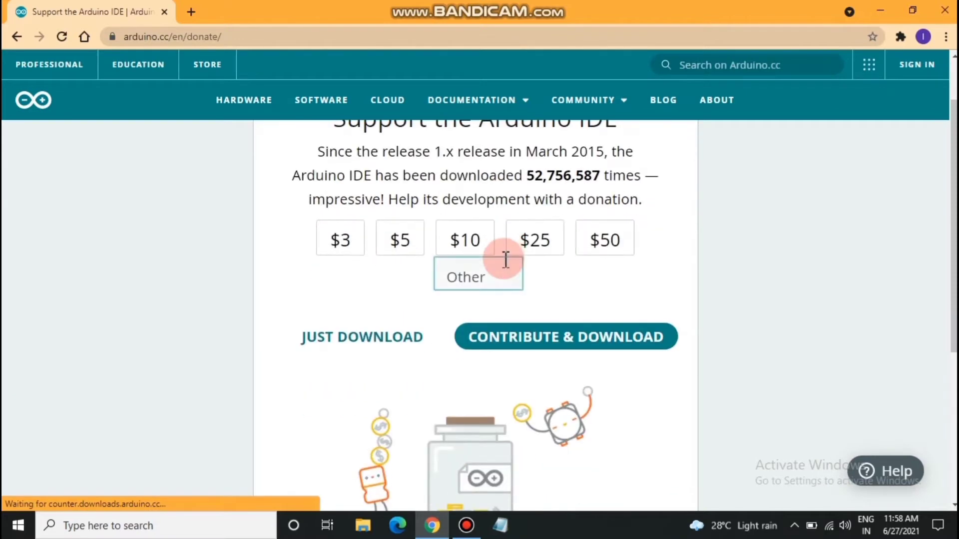
{"action": "scroll", "coordinate": [500, 251], "scroll_direction": "up", "scroll_amount": 1}
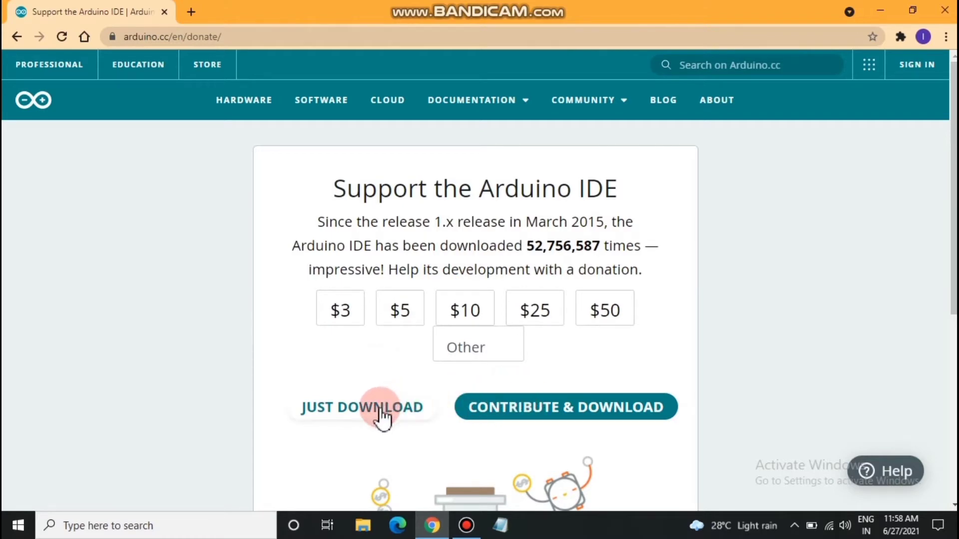
{"action": "scroll", "coordinate": [379, 405], "scroll_direction": "down", "scroll_amount": 1}
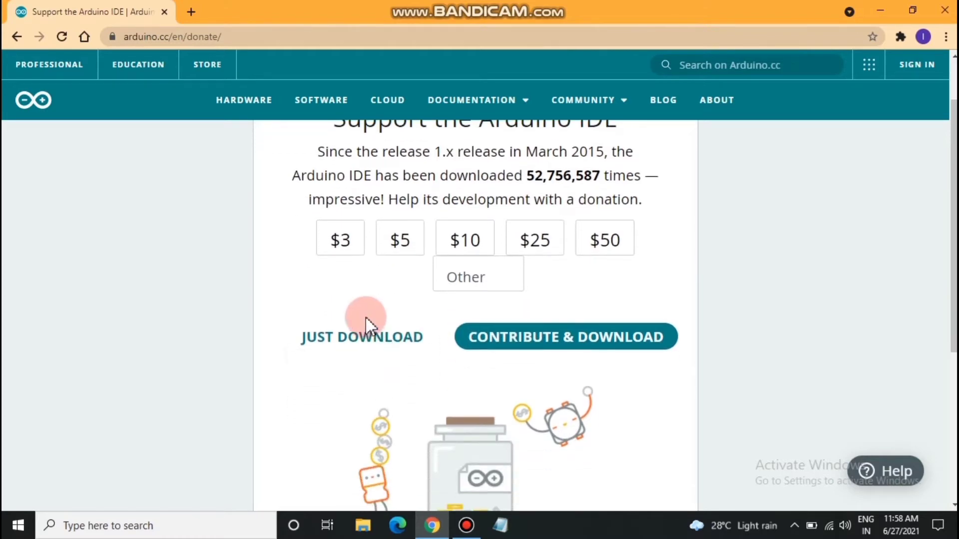
{"action": "left_click", "coordinate": [367, 345]}
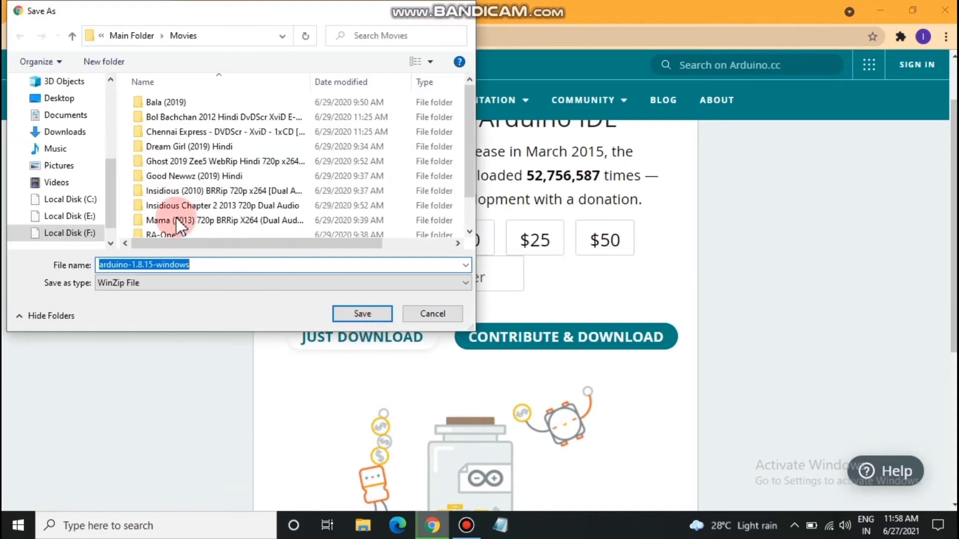
Save the arduino-1.8.15-windows ZIP to the Desktop
{"action": "left_click", "coordinate": [63, 100]}
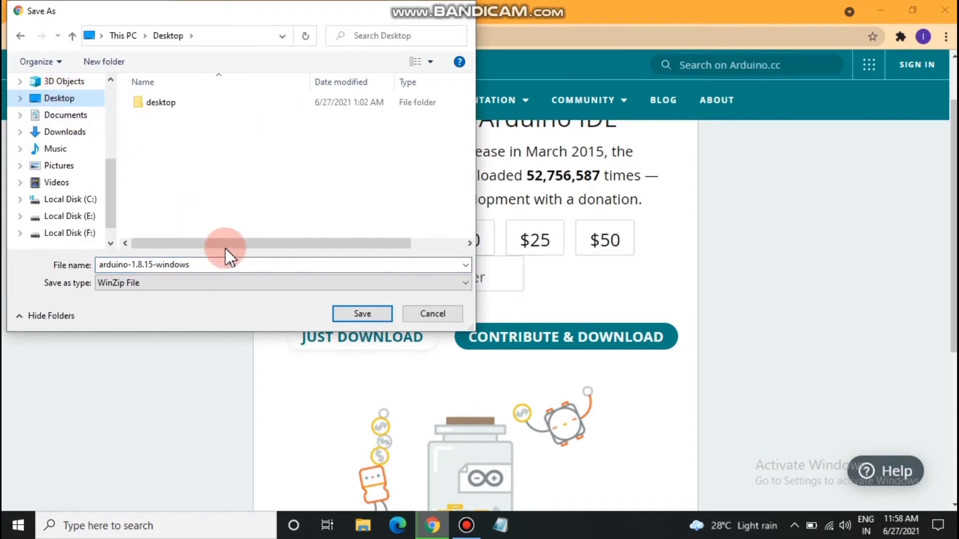
{"action": "left_click", "coordinate": [352, 315]}
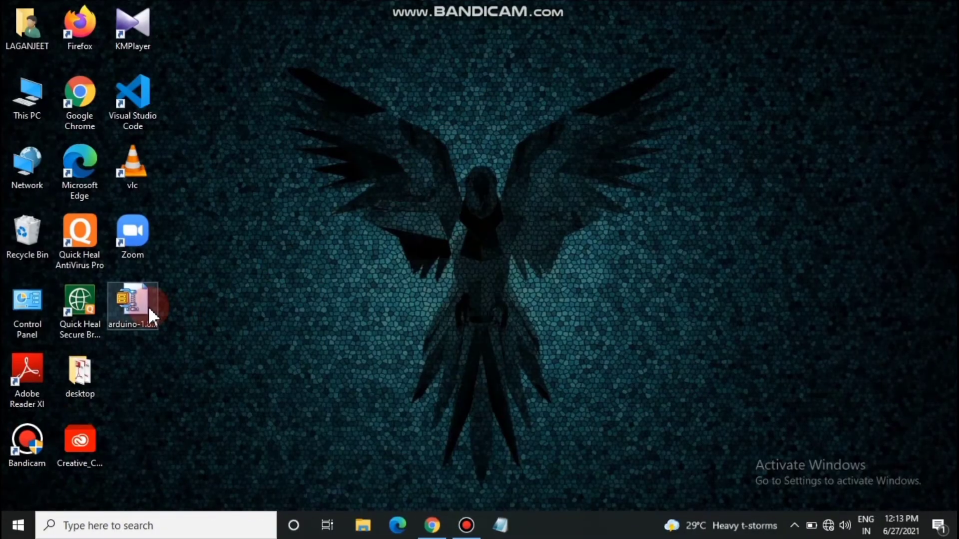
Extract the ZIP with WinRAR into an arduino-1.8.15-windows folder on the Desktop
{"action": "double_click", "coordinate": [148, 306]}
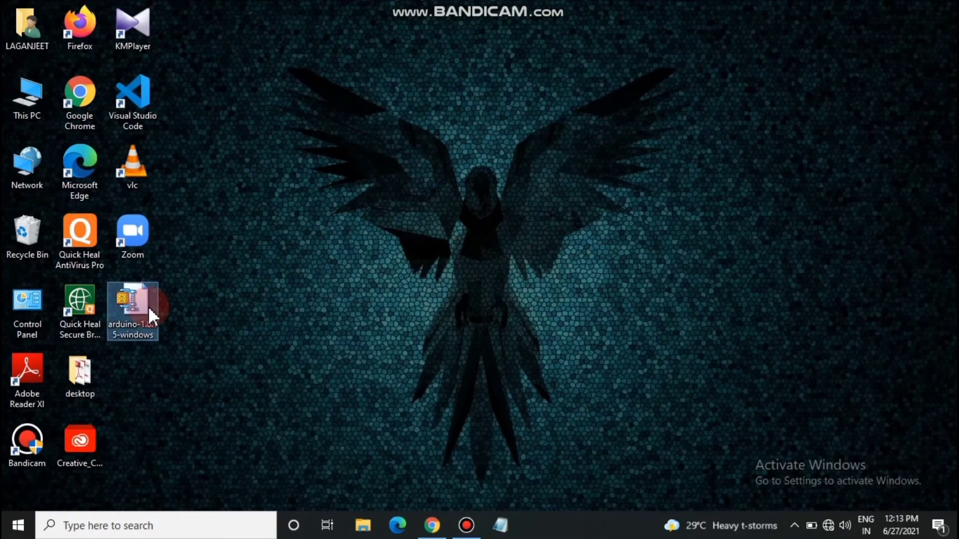
{"action": "right_click", "coordinate": [152, 291]}
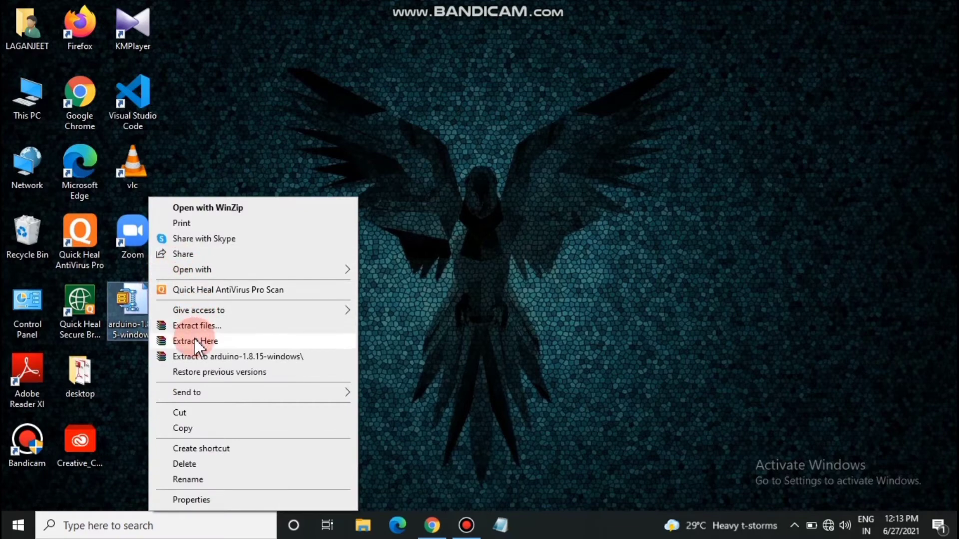
{"action": "left_click", "coordinate": [208, 329]}
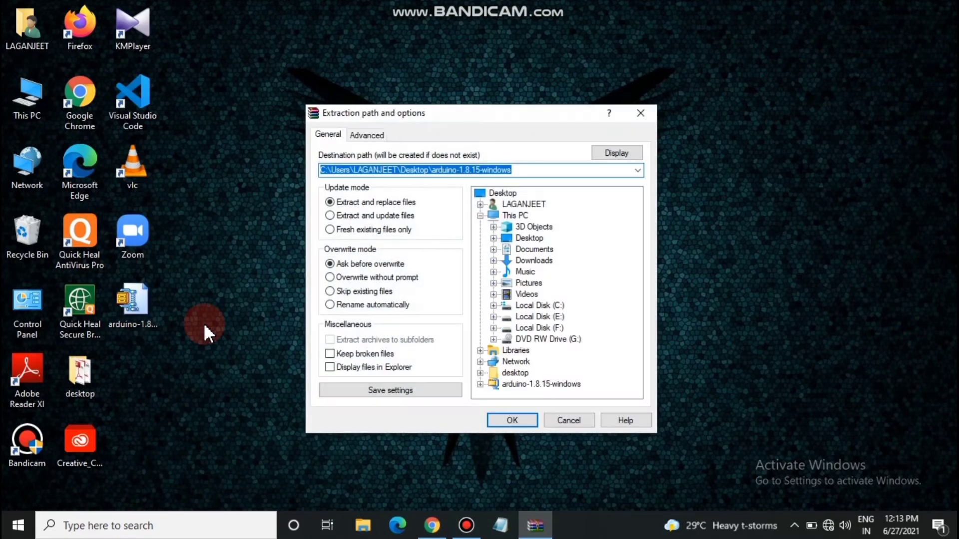
{"action": "left_click", "coordinate": [488, 390]}
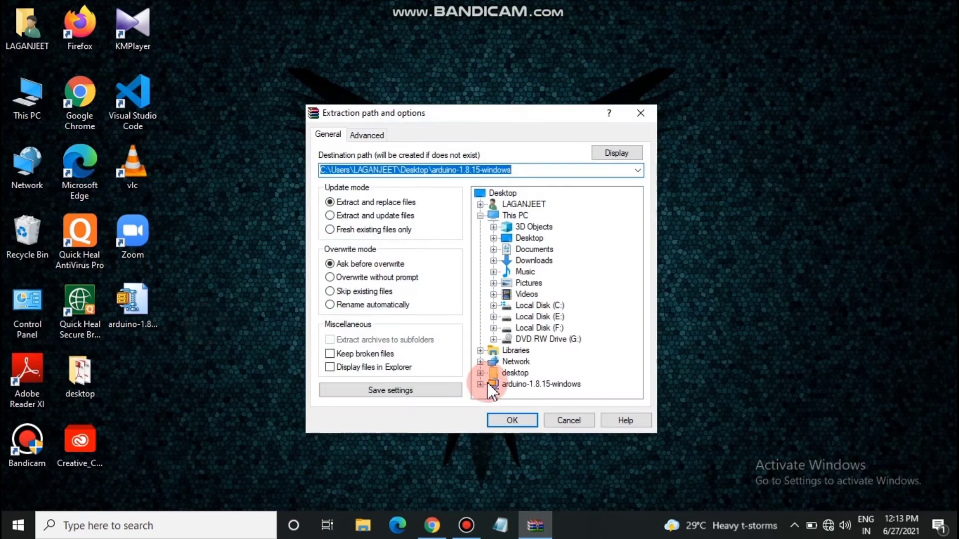
{"action": "left_click", "coordinate": [509, 421]}
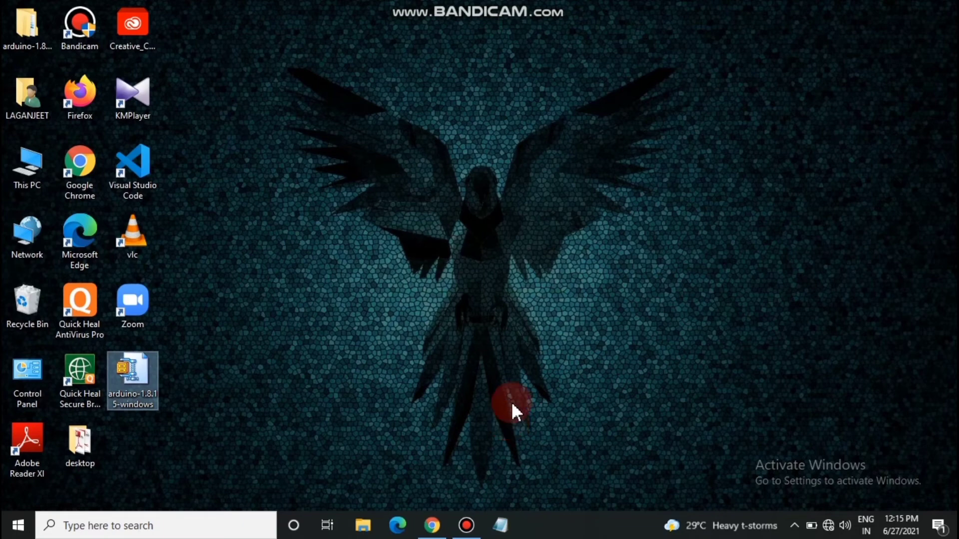
Browse into arduino-1.8.15-windows > arduino-1.8.15 and select arduino.exe
{"action": "double_click", "coordinate": [21, 41]}
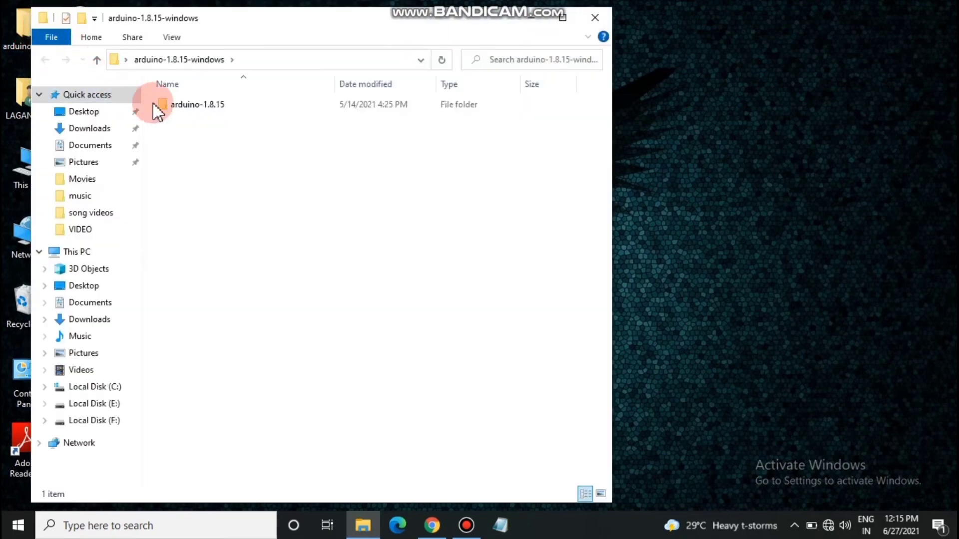
{"action": "left_click", "coordinate": [200, 108]}
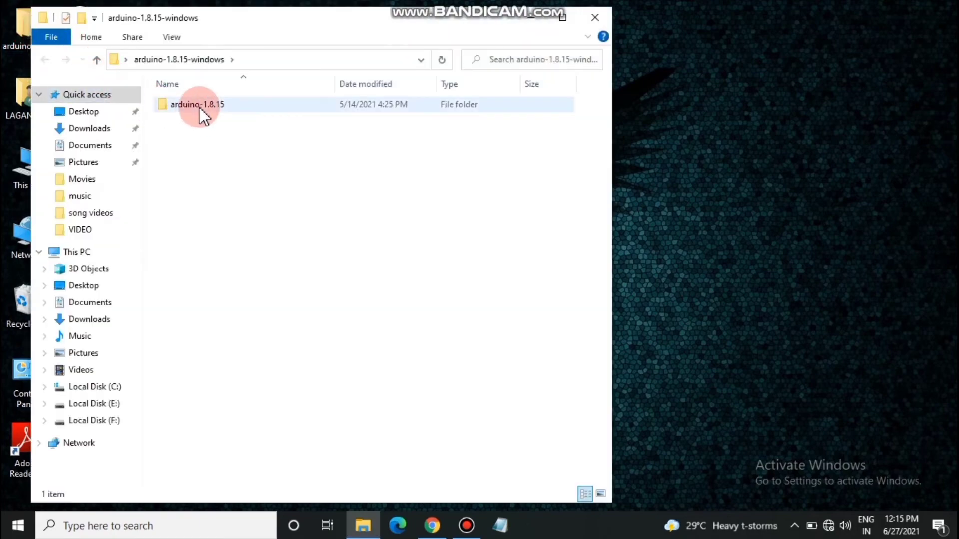
{"action": "double_click", "coordinate": [199, 107]}
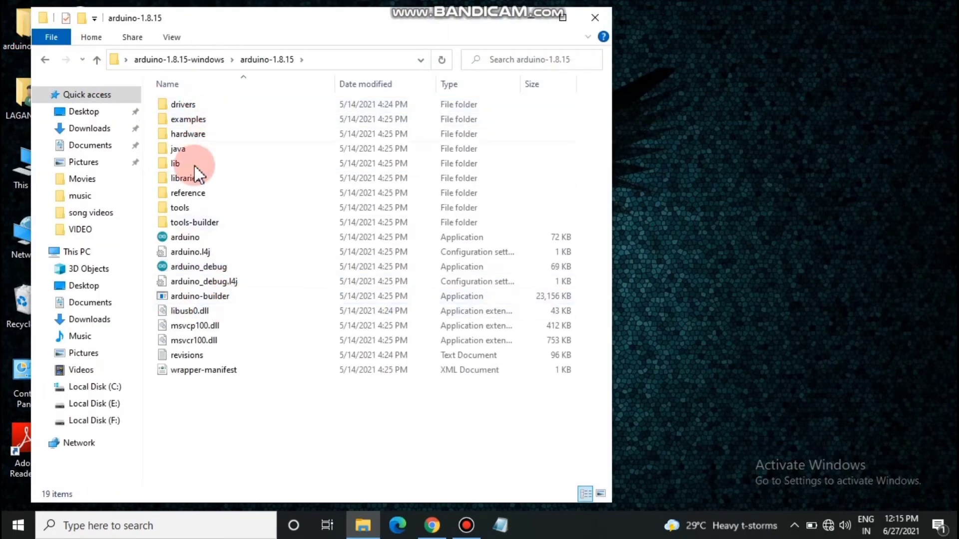
{"action": "left_click", "coordinate": [198, 236]}
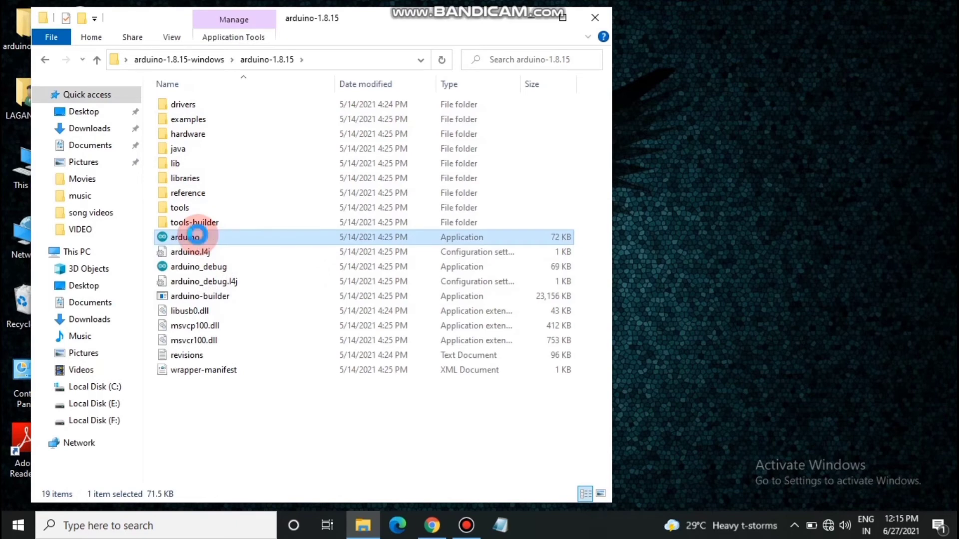
Create a shortcut to arduino.exe and drag it onto the Desktop
{"action": "right_click", "coordinate": [198, 236]}
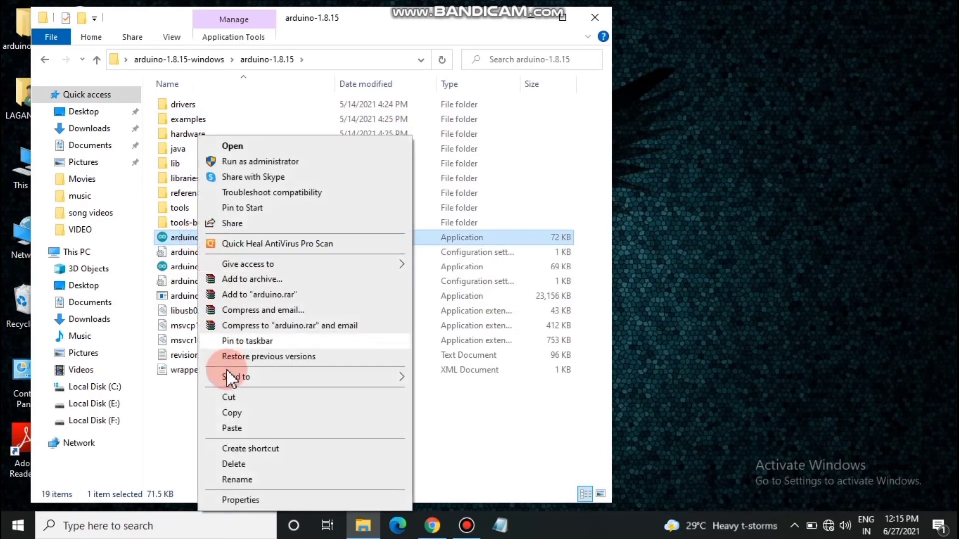
{"action": "left_click", "coordinate": [257, 450]}
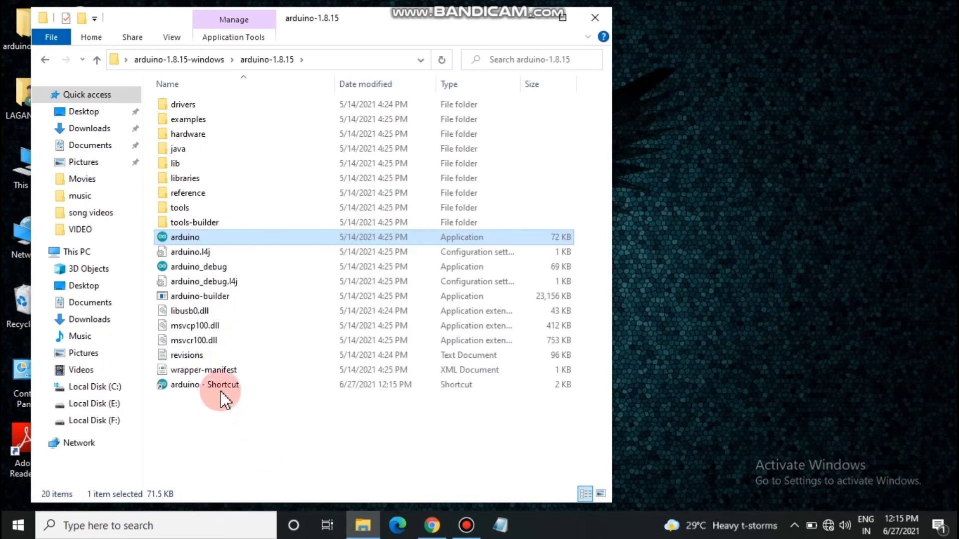
{"action": "left_click_drag", "start_coordinate": [238, 236], "coordinate": [737, 221]}
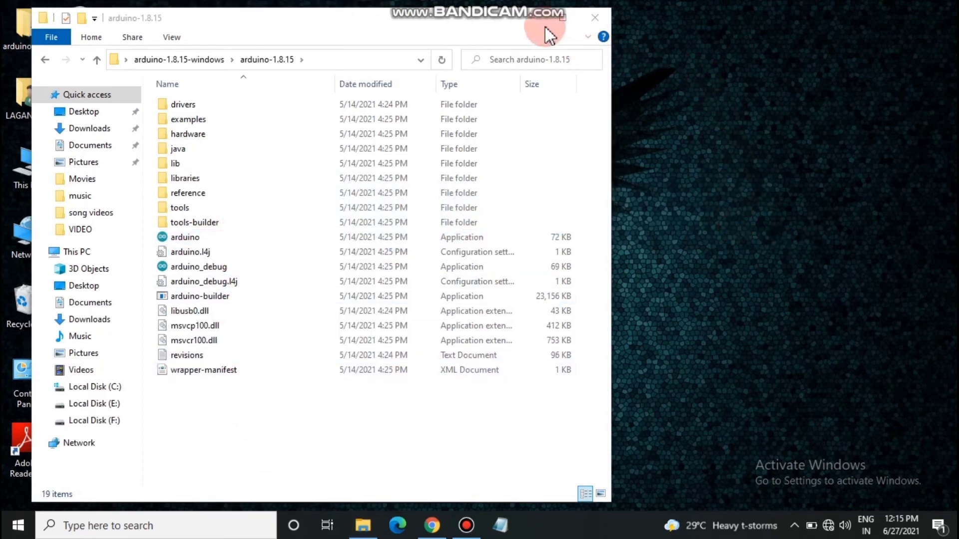
Start Arduino IDE 1.8.15 from the desktop shortcut and maximize the blank sketch window
{"action": "left_click", "coordinate": [533, 16]}
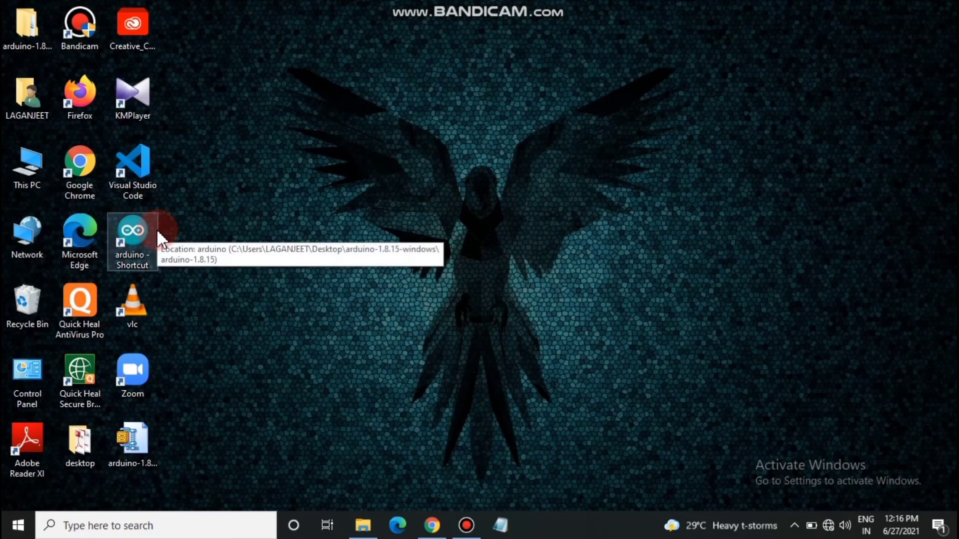
{"action": "double_click", "coordinate": [137, 223]}
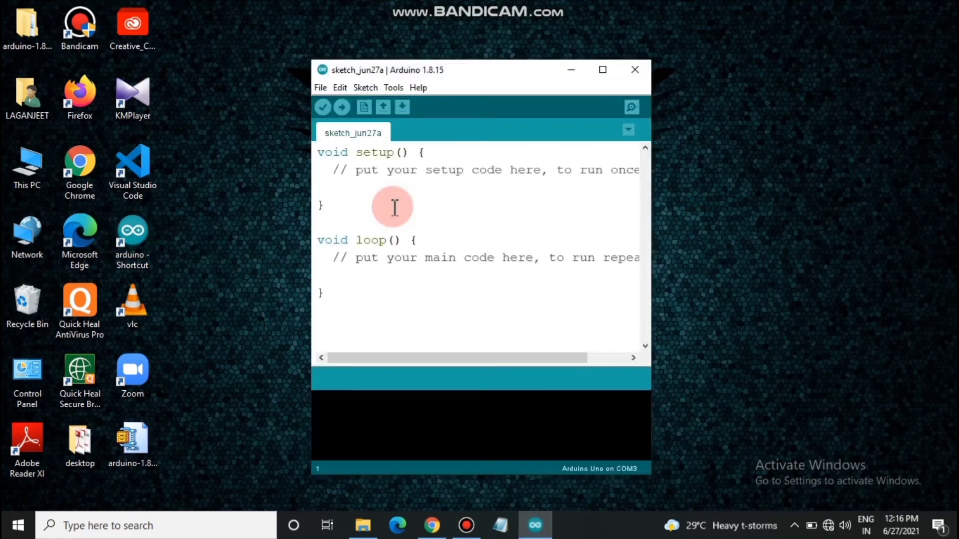
{"action": "left_click", "coordinate": [604, 72]}
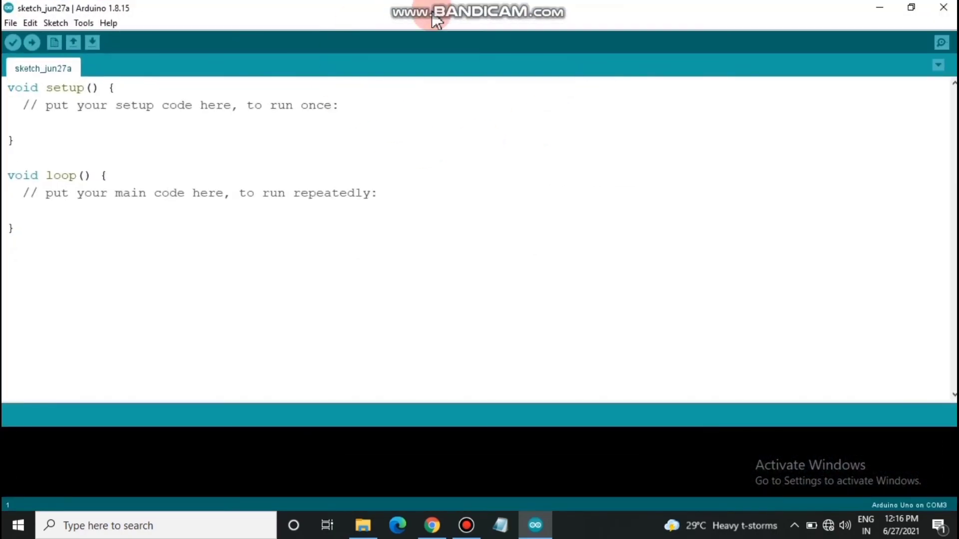